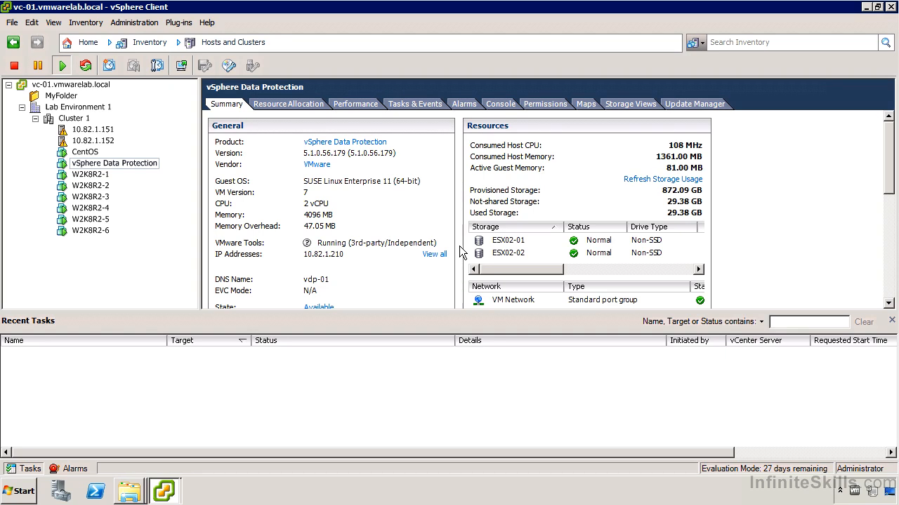
Bring up the Virtual Machines share holding vSphereDataProtection_-_0.5TB.ova, then switch back to vSphere Client
left_click(141, 492)
left_click(150, 462)
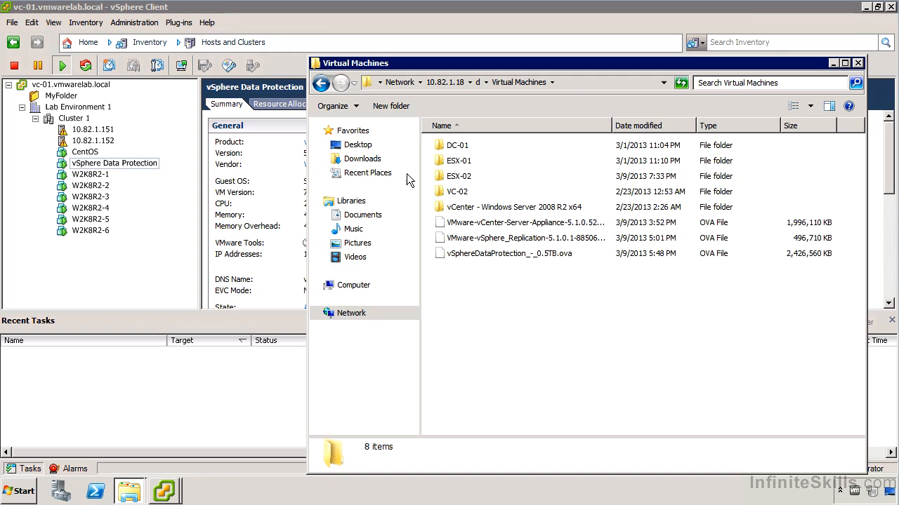
left_click(67, 8)
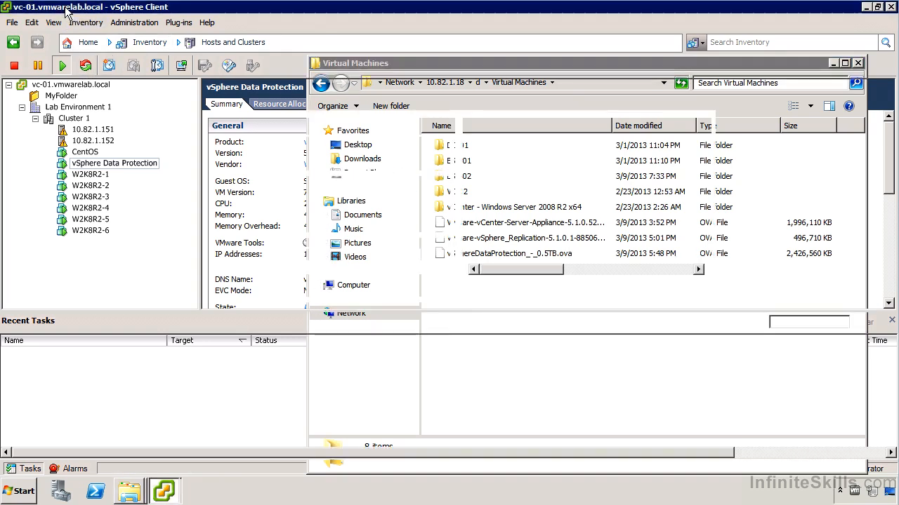
left_click(12, 23)
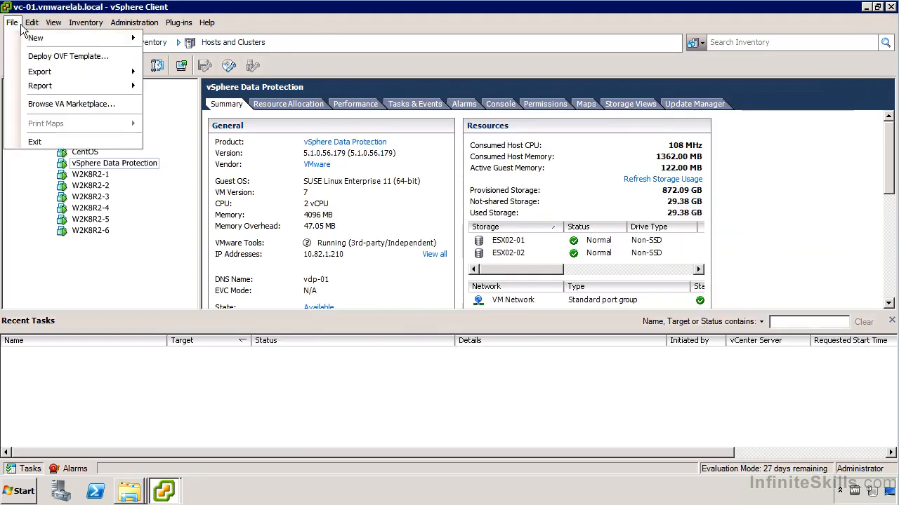
left_click(69, 57)
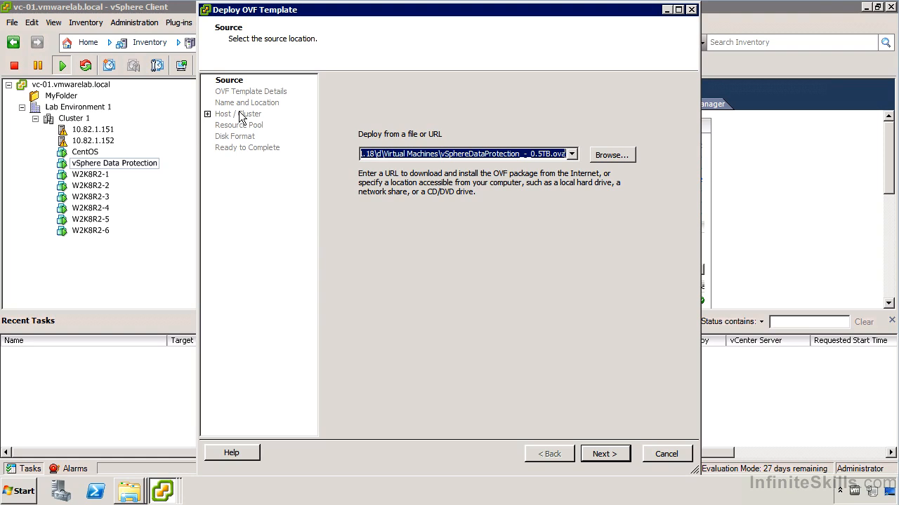
left_click(665, 453)
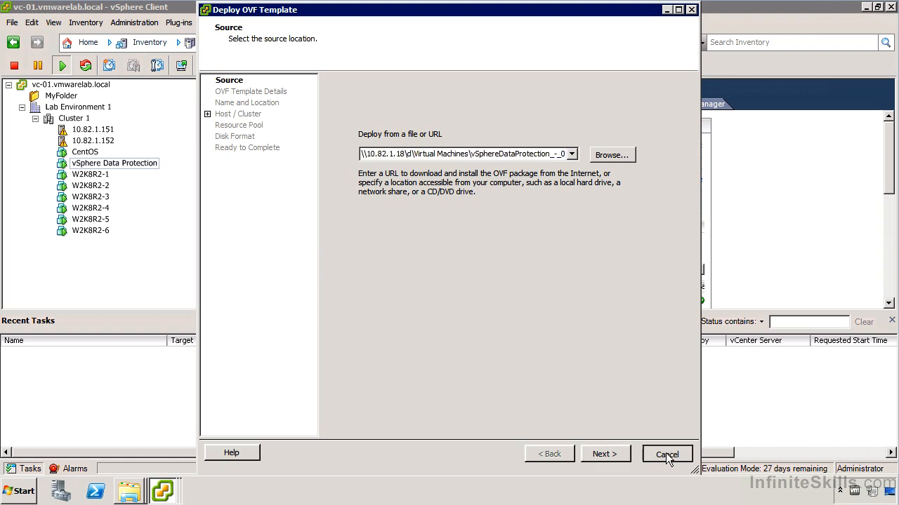
right_click(139, 163)
left_click(188, 230)
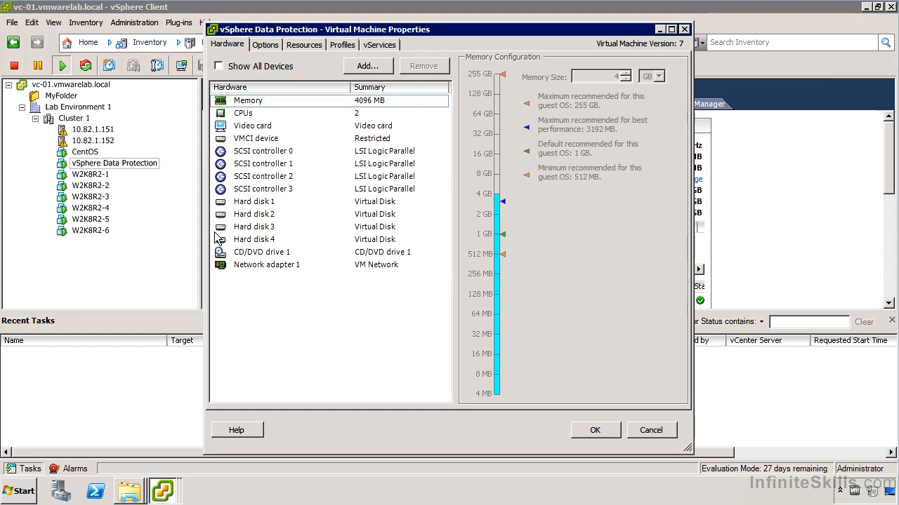
left_click(353, 114)
left_click(366, 215)
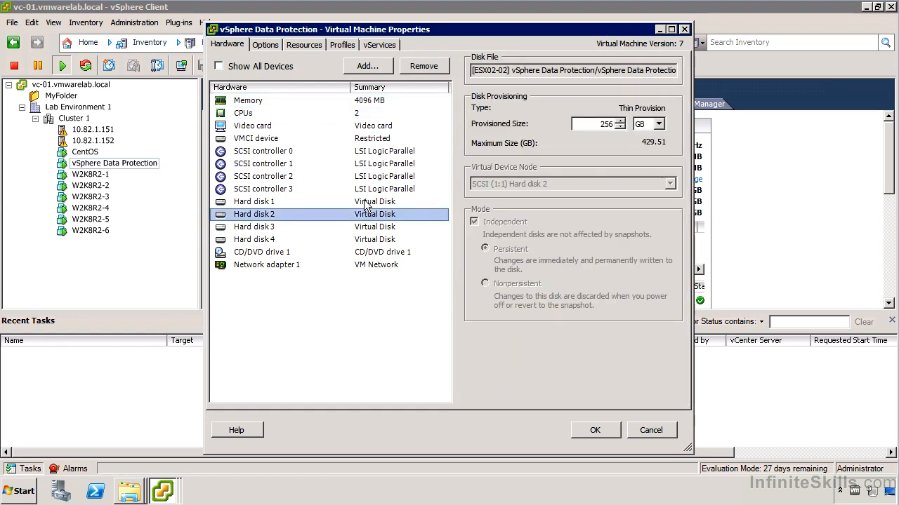
left_click(365, 203)
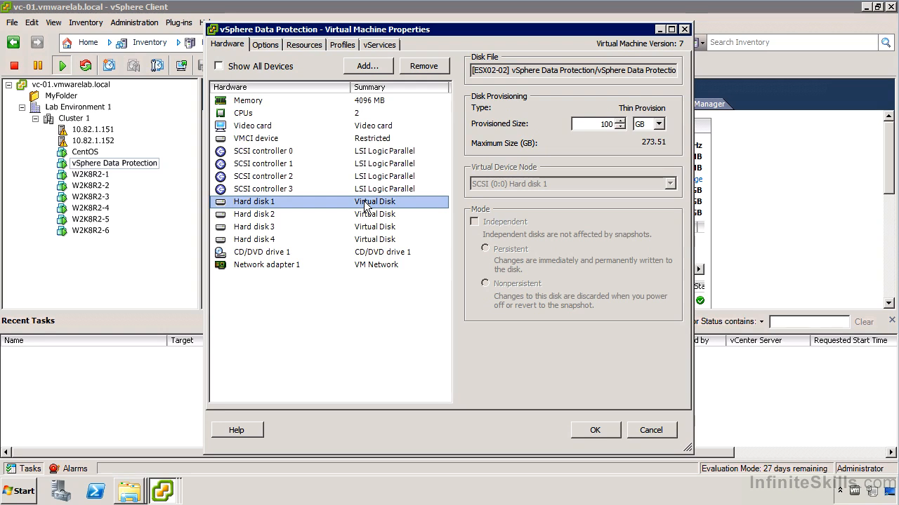
left_click(369, 218)
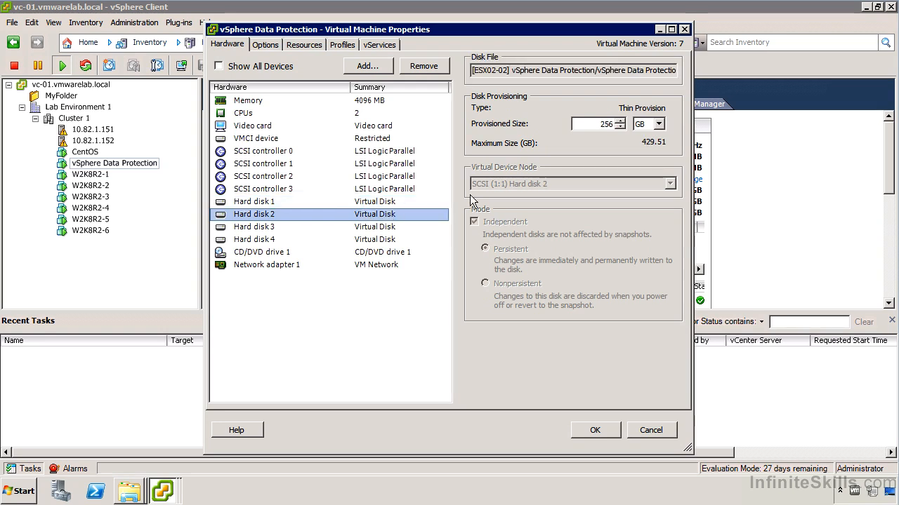
left_click(402, 229)
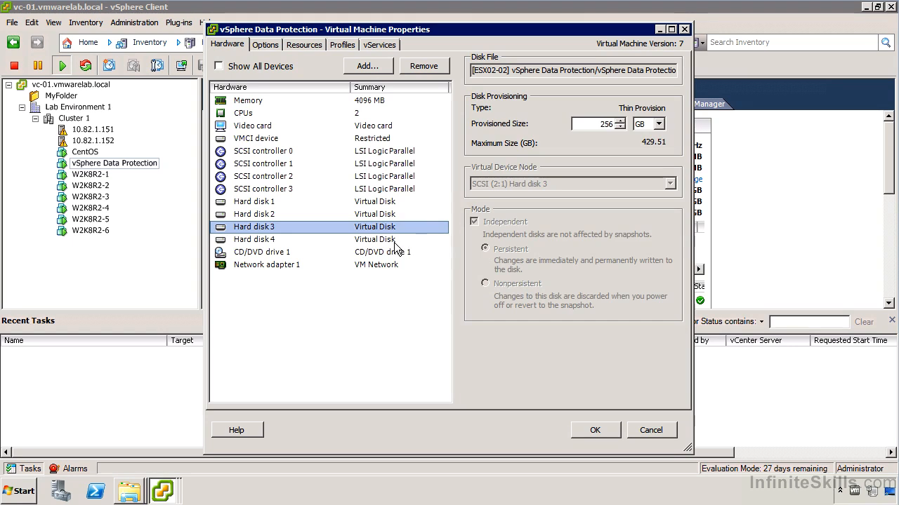
left_click(394, 242)
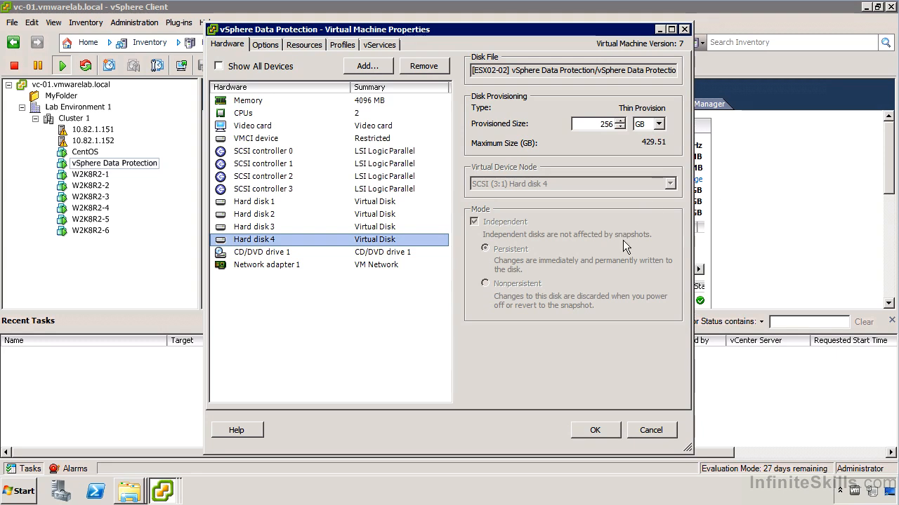
left_click(659, 433)
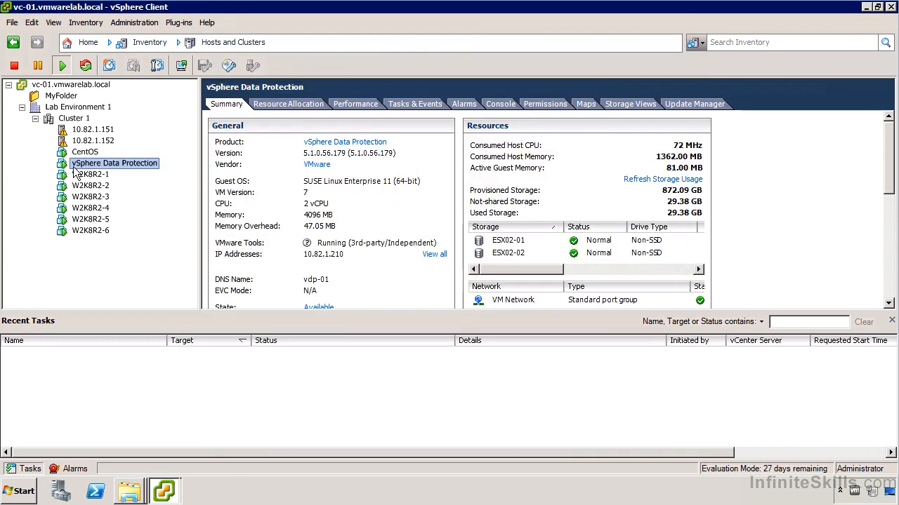
Show the VDP appliance's console quickstart guide, hiding Recent Tasks to enlarge it
left_click(500, 105)
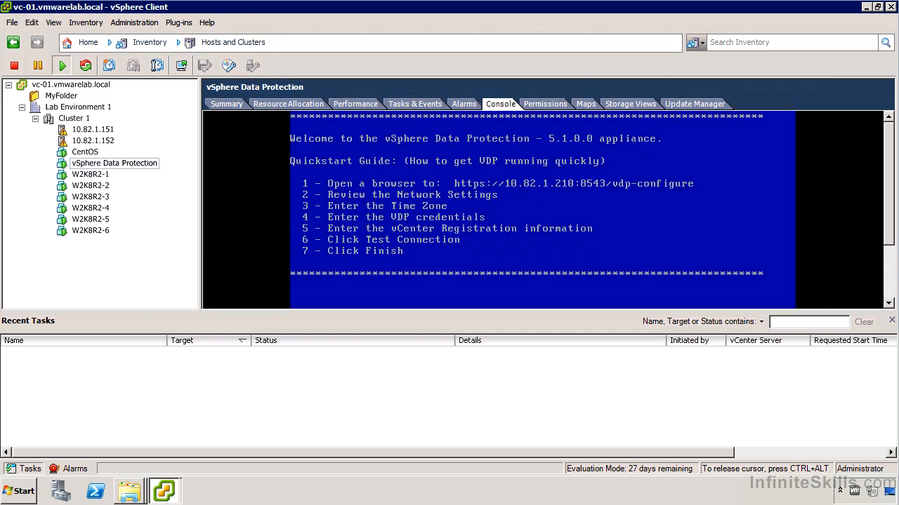
key("ctrl+alt")
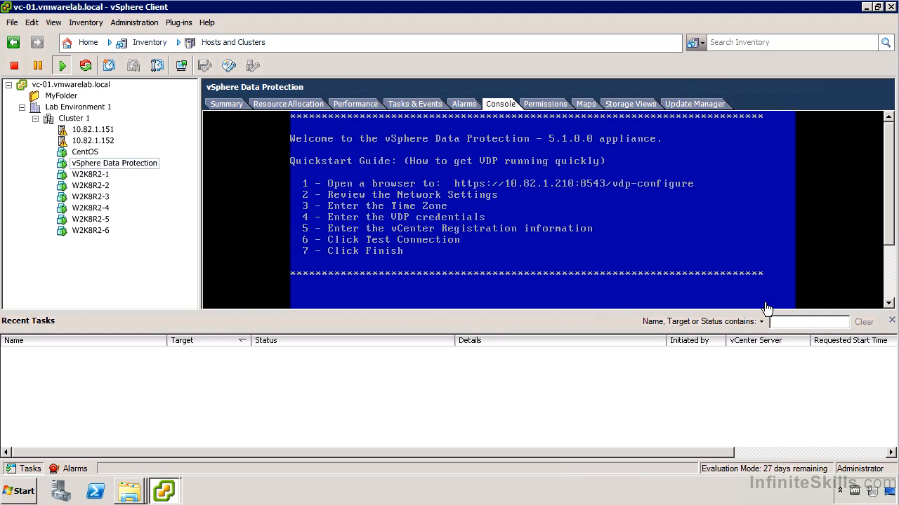
left_click(891, 321)
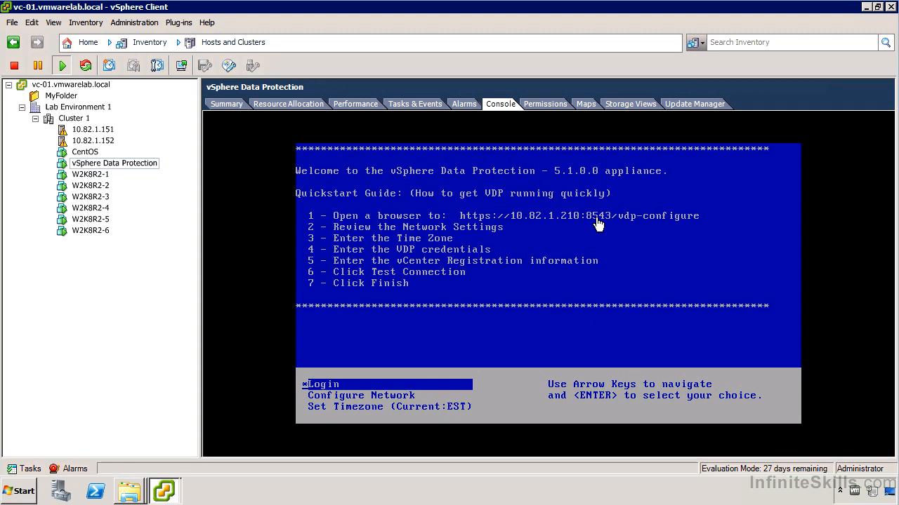
Load the vdp-configure page from history in Internet Explorer, bypassing the certificate warning
left_click(21, 490)
left_click(98, 228)
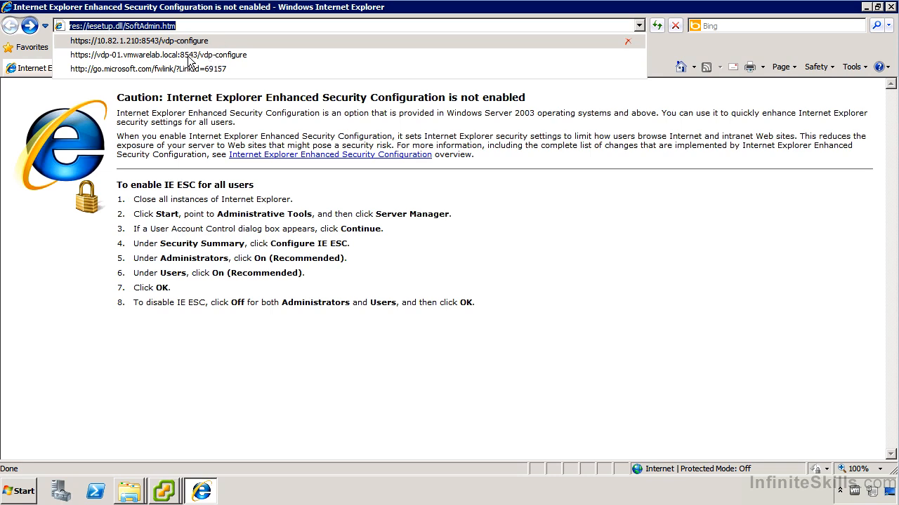
left_click(188, 56)
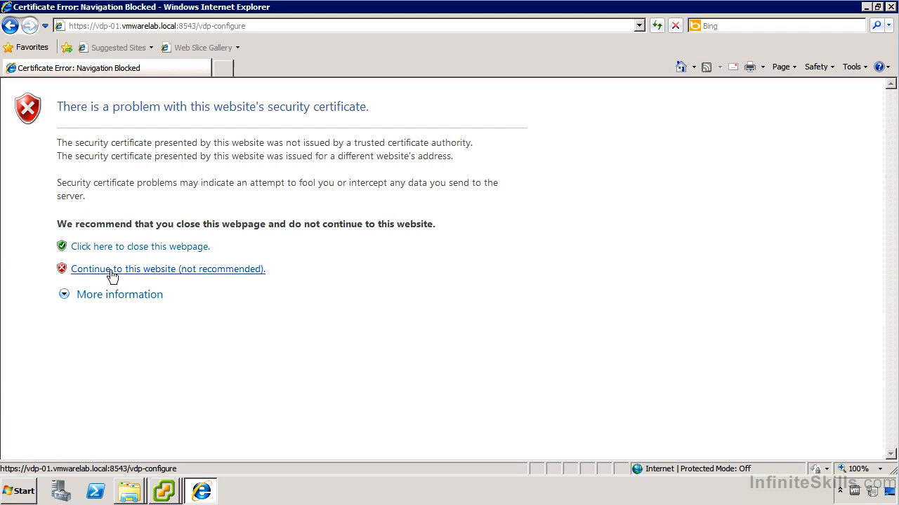
left_click(134, 270)
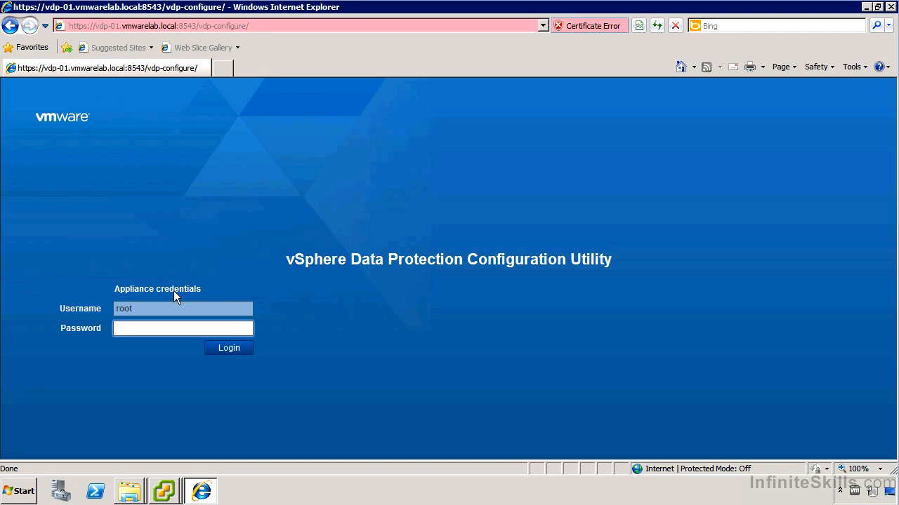
Log in to the configuration utility as root with the appliance password
type("chang")
key("Return")
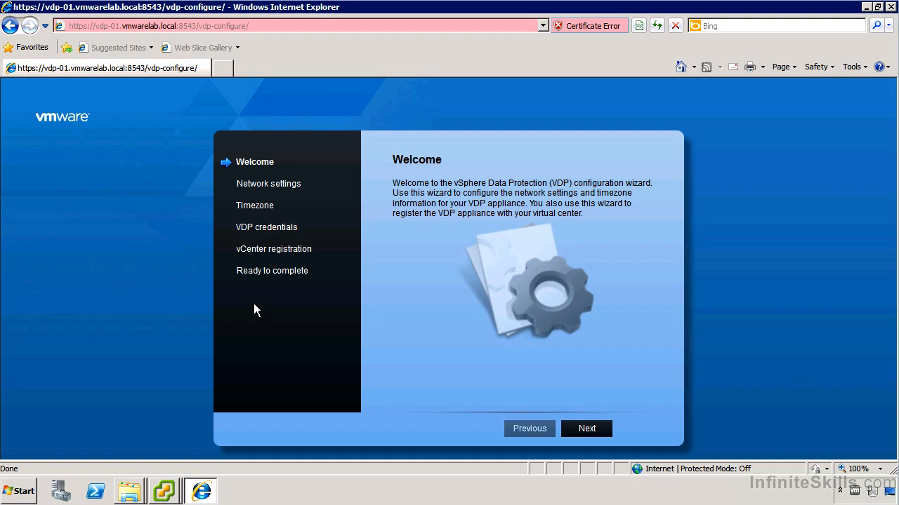
Move past Welcome and accept the appliance's network settings to reach the Timezone step
left_click(587, 428)
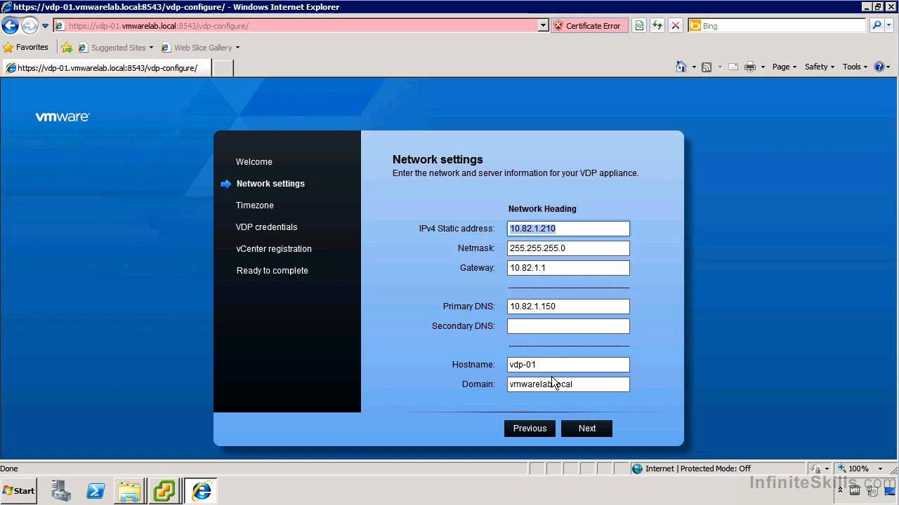
left_click(589, 430)
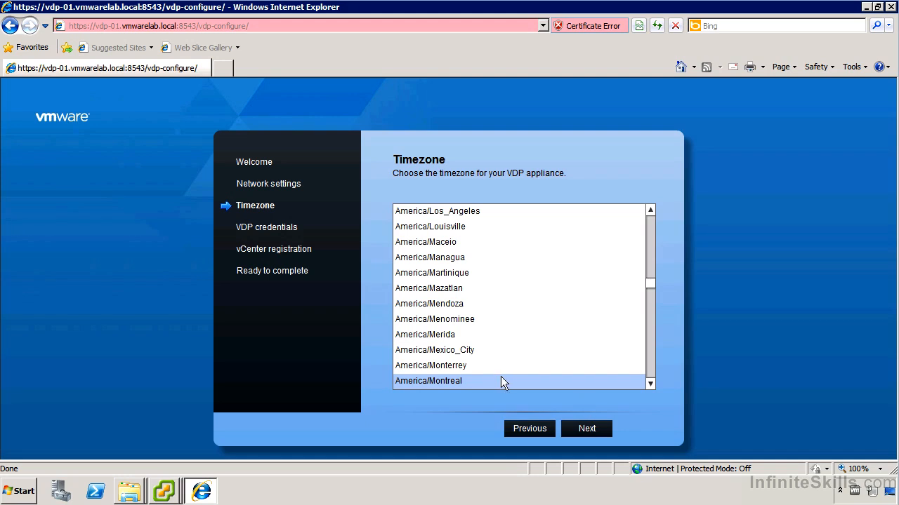
Keep the America/Montreal timezone and submit the verified appliance password
left_click(583, 429)
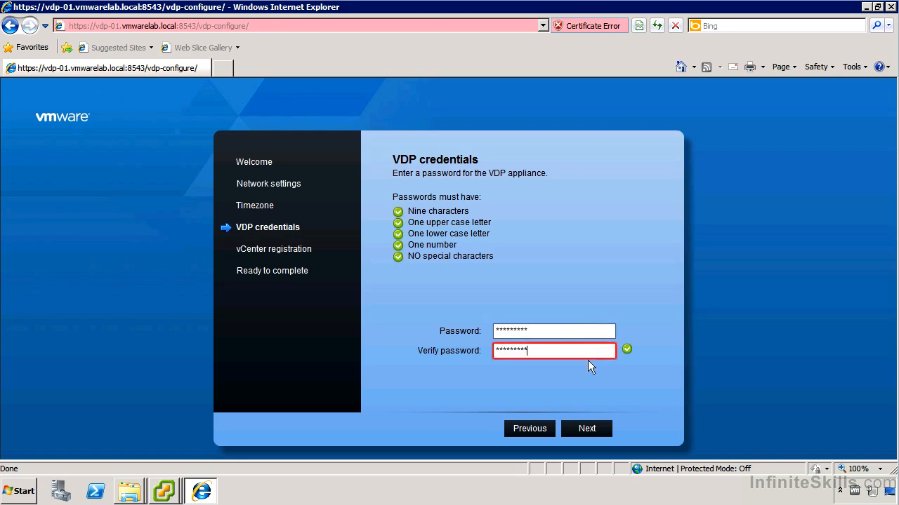
left_click(591, 430)
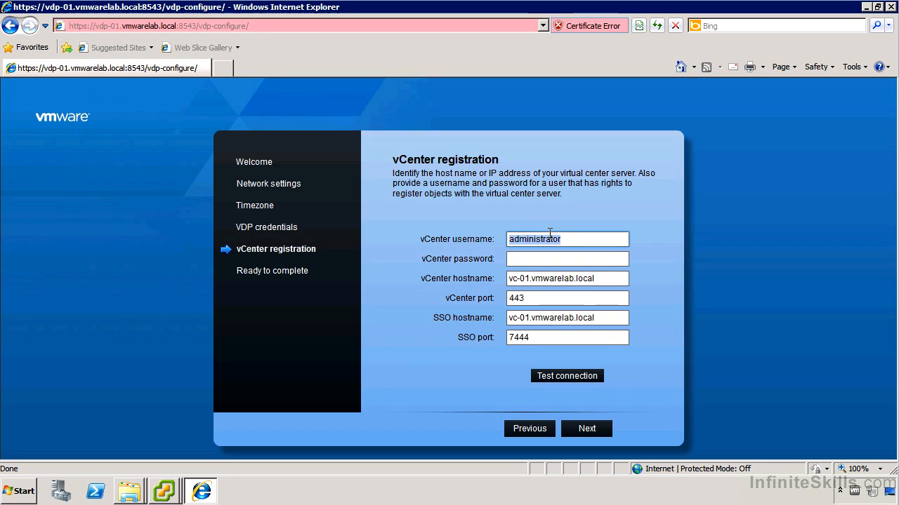
Enter the vCenter password and get a successful connection test to vc-01.vmwarelab.local
left_click(573, 239)
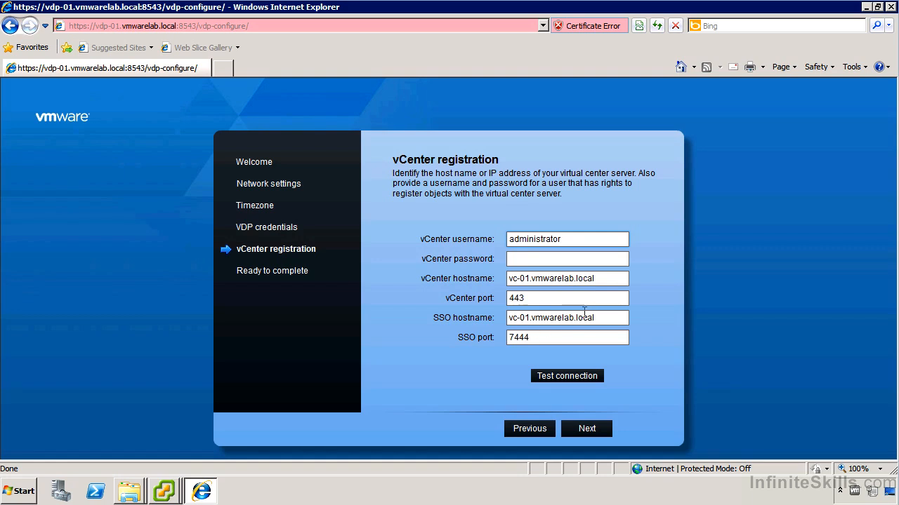
left_click(540, 258)
type("VMware1!")
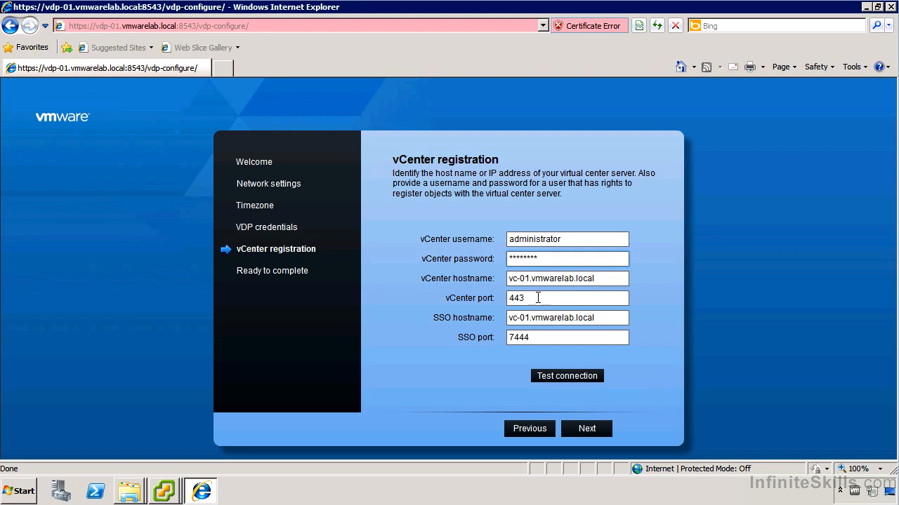
left_click(582, 377)
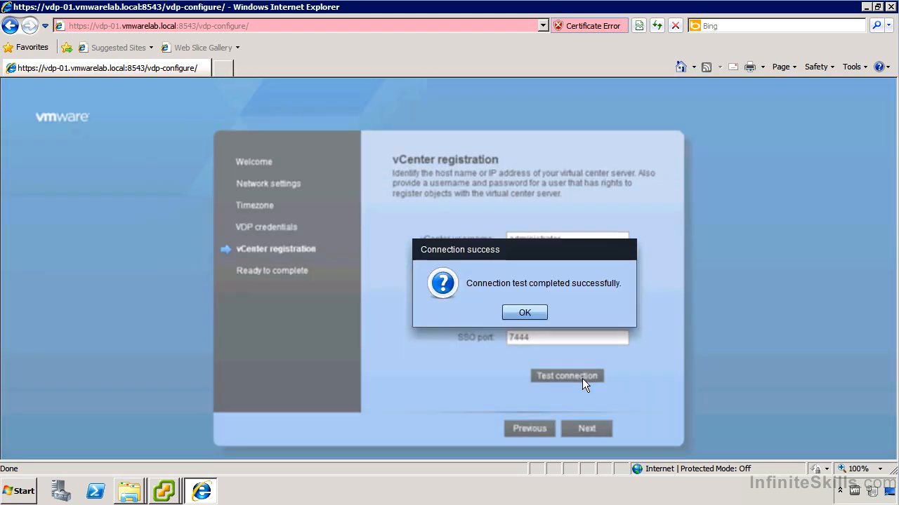
left_click(525, 313)
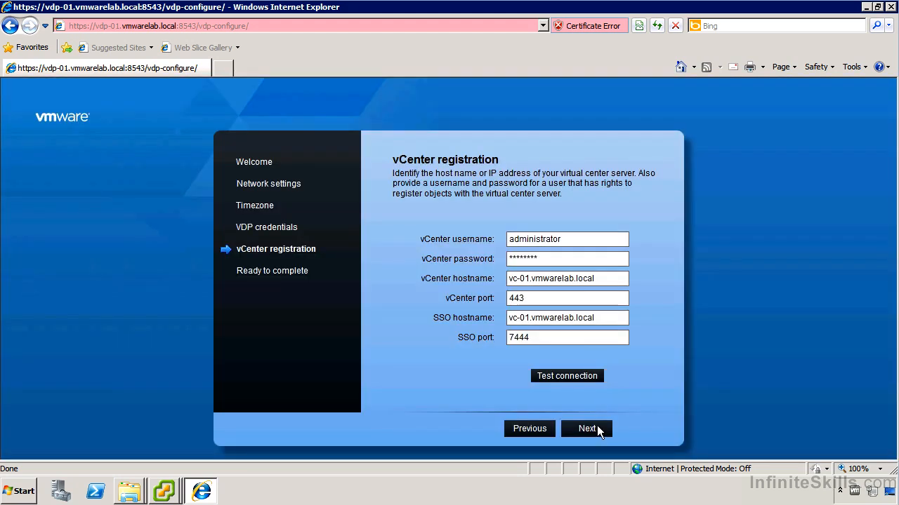
Finish the wizard to apply the configuration and acknowledge the completion message
left_click(584, 428)
left_click(652, 428)
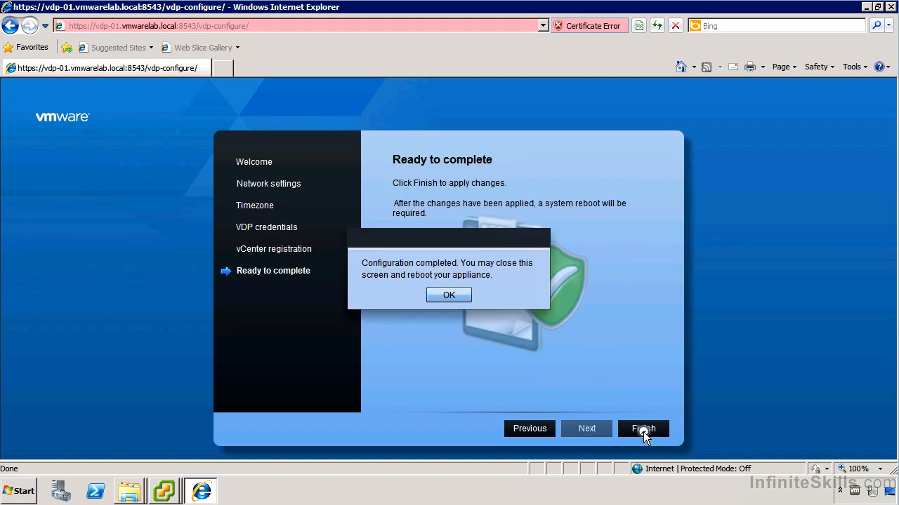
left_click(442, 297)
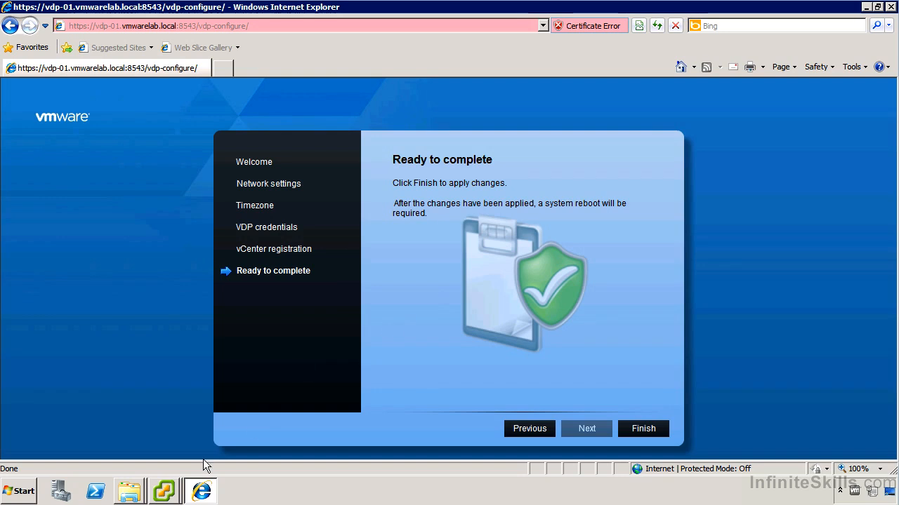
Bring the vc-01 vSphere Client window forward to the appliance's quickstart console
mouse_move(176, 483)
left_click(184, 443)
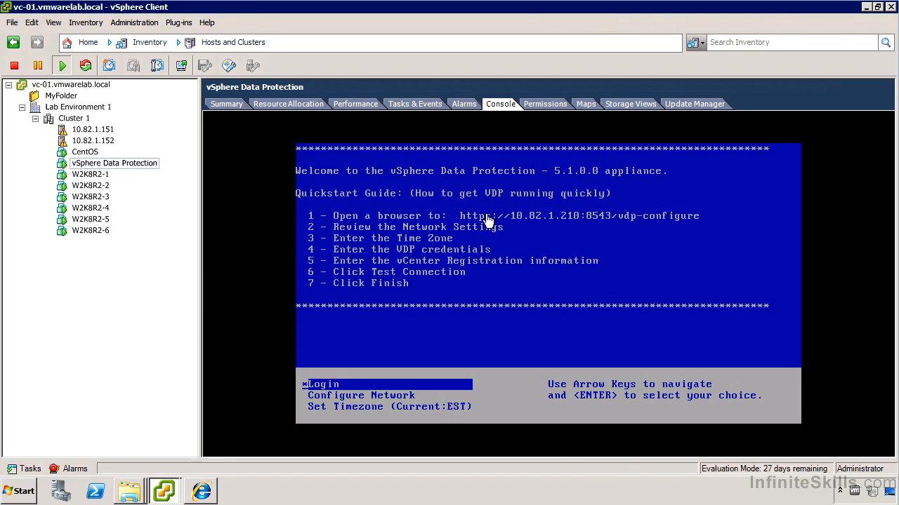
In the appliance console, open Configure Network and exit it with option 1
left_click(367, 390)
key("Down")
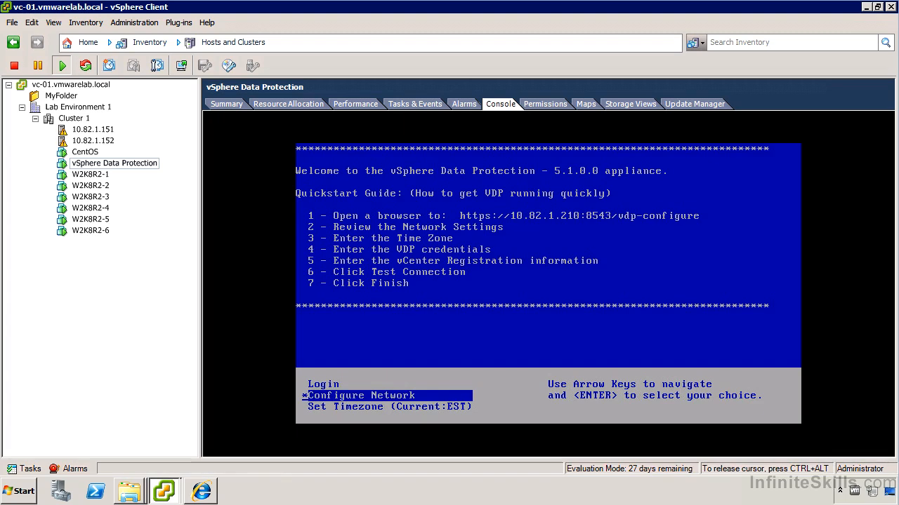
key("Return")
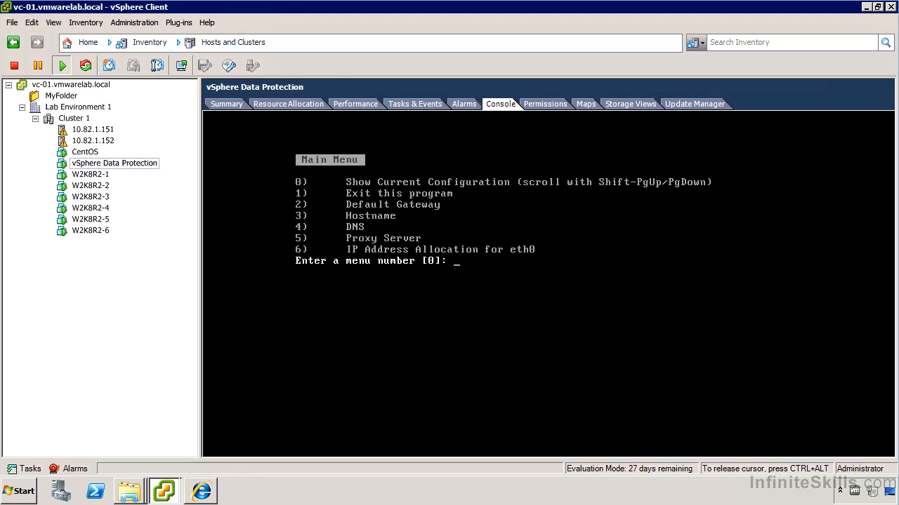
type("1")
key("Return")
key("ctrl+alt")
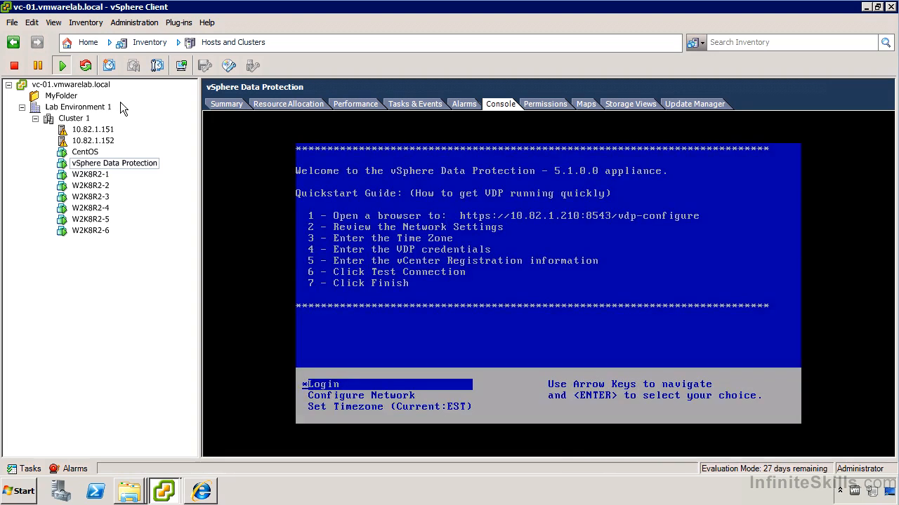
Restart the VDP appliance's guest OS from the VM's Power menu and confirm
right_click(105, 167)
mouse_move(144, 173)
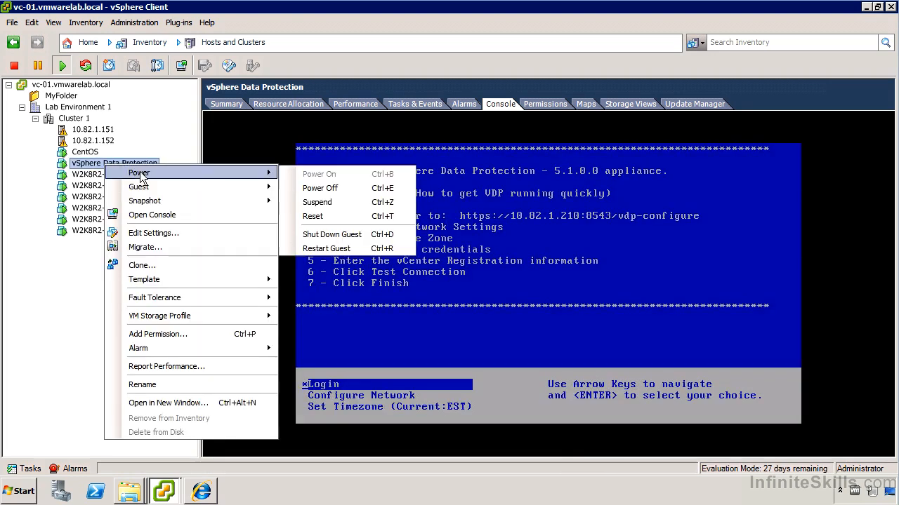
left_click(327, 249)
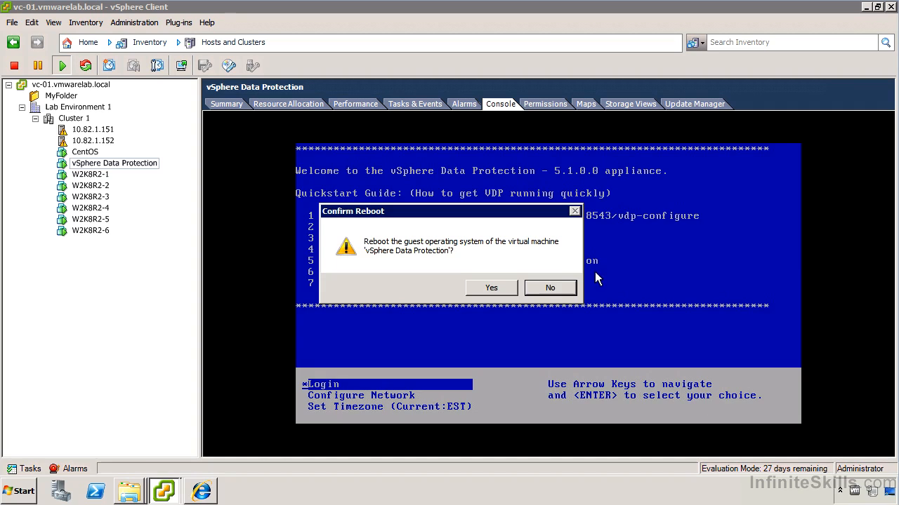
left_click(509, 286)
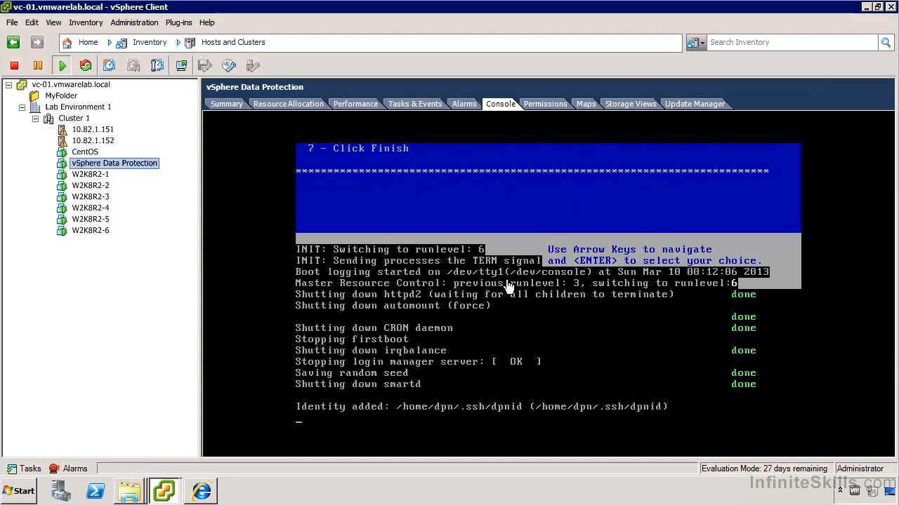